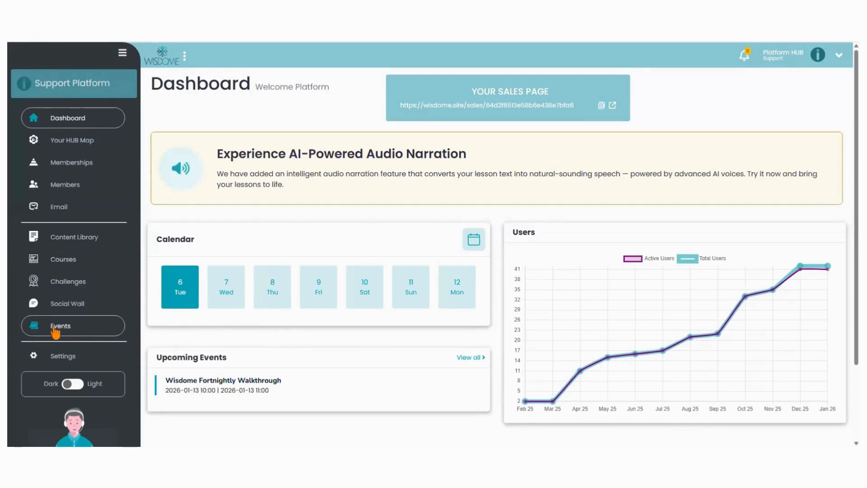
# Open Events, start a new event, and paste 'Beyond the Resolution: The Science of Getting Things Done' as the event name
pyautogui.click(55, 332)
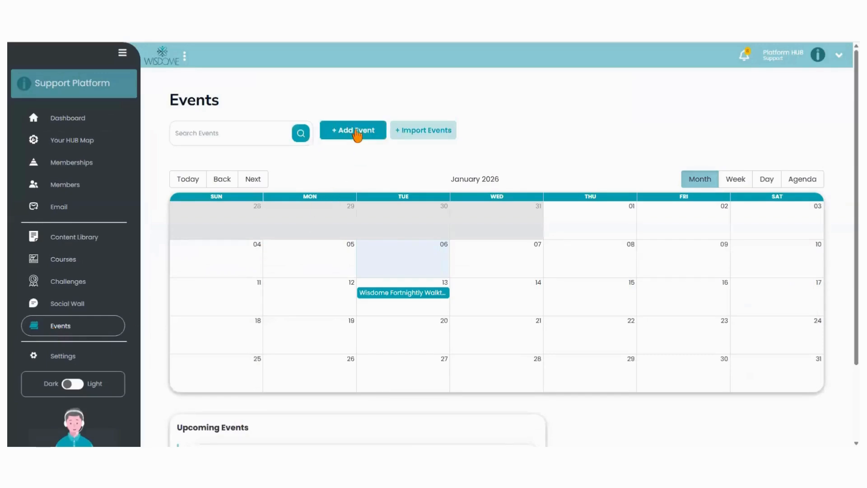
pyautogui.click(360, 132)
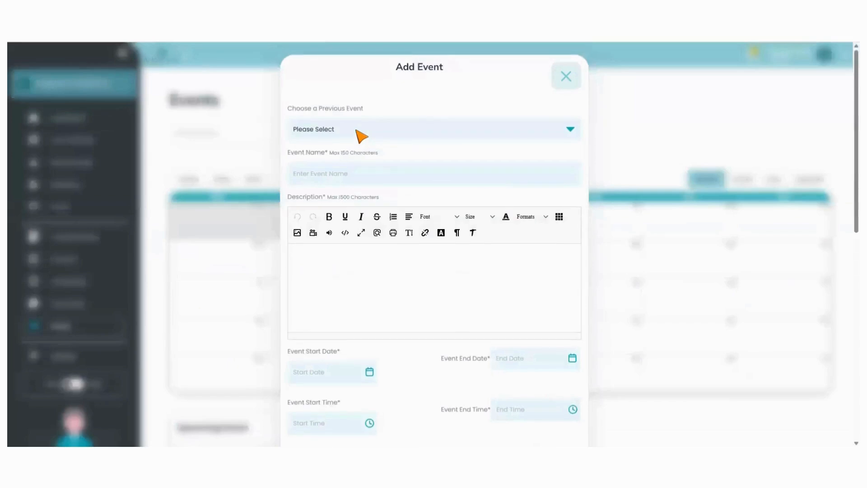
pyautogui.click(316, 167)
pyautogui.write('Beyond the Resolution: The Science of Getting Things Done')
# Paste the prepared webinar description text into the event's Description field
pyautogui.click(329, 267)
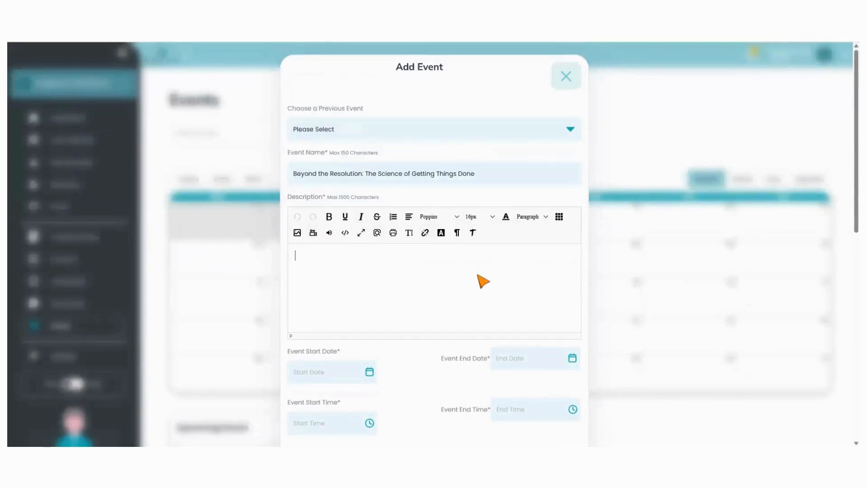
pyautogui.hotkey('alt', 'Tab')
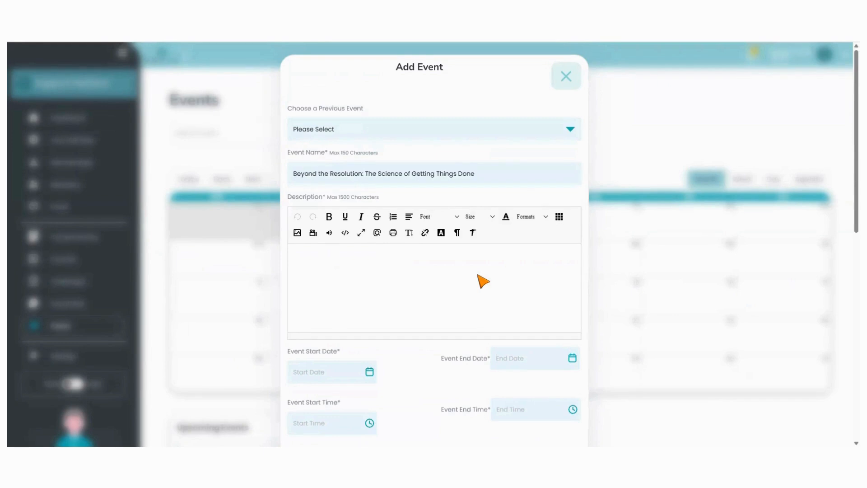
pyautogui.click(317, 261)
pyautogui.write('Resolutions are easy to make but notoriously hard to keep. If you’re ready to move past the January hype and into real, measurable progress, this webinar is for you. We’re breaking down the Habit Loop and showing you how to automate your productivity so it doesn’t rely solely on willpower. Whether you’re a freelancer, a corporate leader, or a creative, you’ll walk away with a personalised blueprint for a high-output year. What we’ll cover: Why big goals fail and how "Micro-Wins" win the year. The 2-minute rule for overcoming procrastination. Building a "Second Brain" to organize your ideas and tasks.')
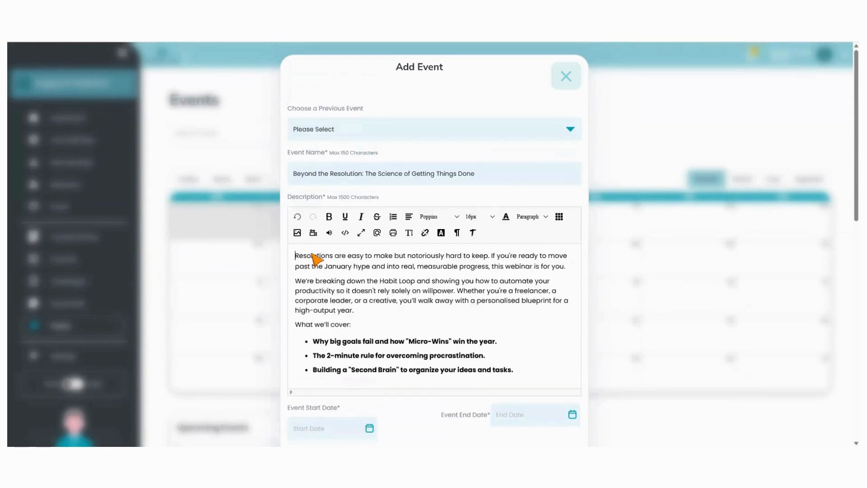
# Set the event start date to 2026-01-19 and the end date to 2026-01-21
pyautogui.scroll(-4, 451, 333)
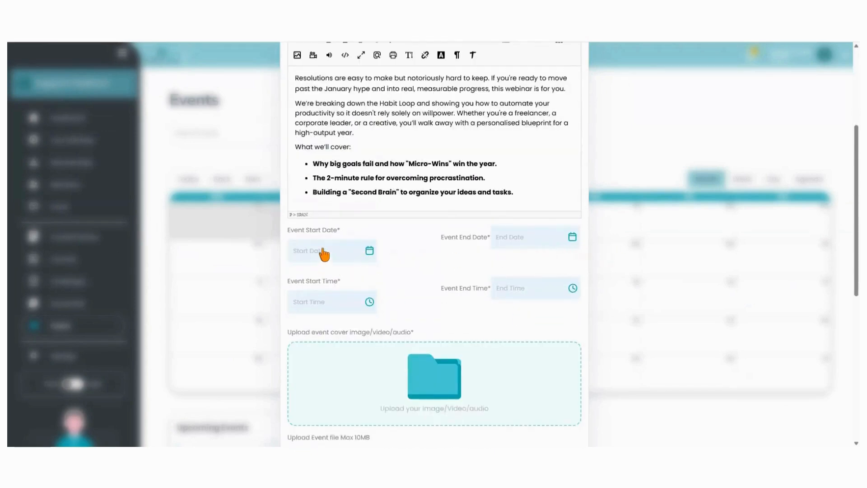
pyautogui.click(369, 252)
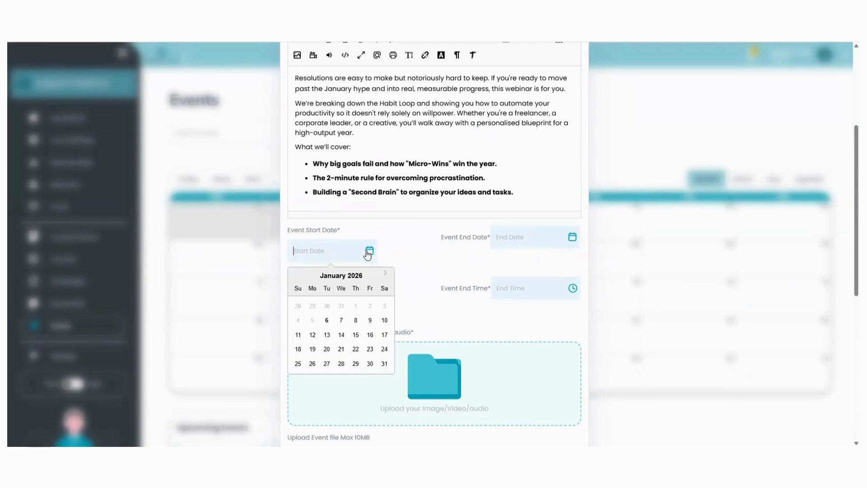
pyautogui.click(311, 350)
pyautogui.click(573, 238)
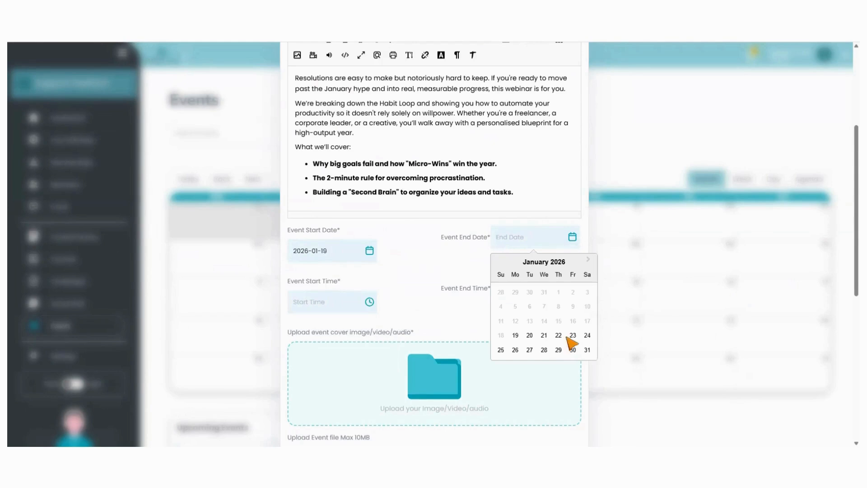
pyautogui.click(544, 336)
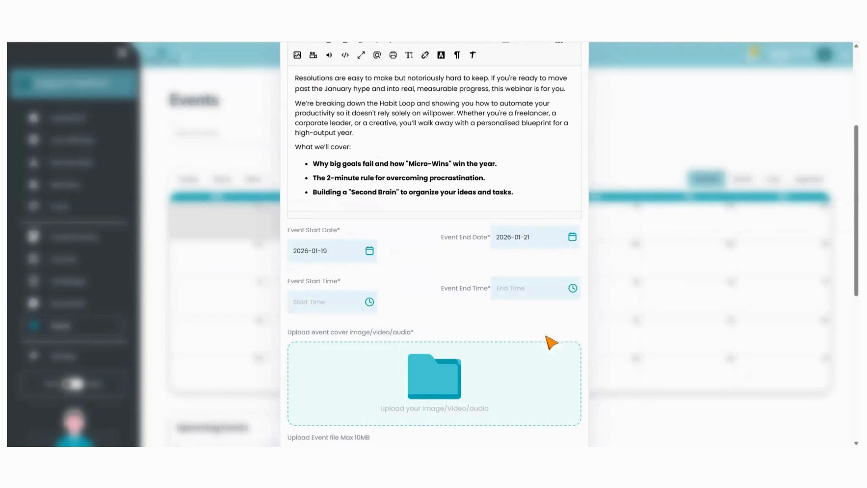
# Set the event start time to 09:00 and the end time to 13:00
pyautogui.click(370, 303)
pyautogui.scroll(4, 310, 399)
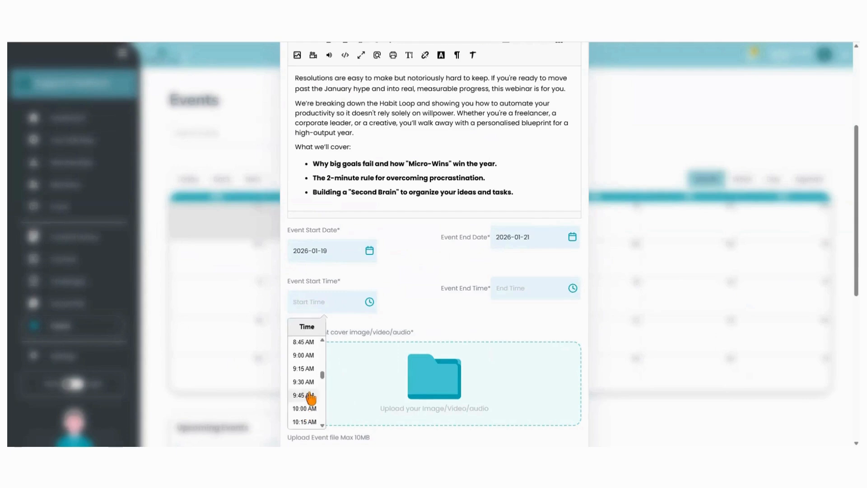
pyautogui.click(302, 355)
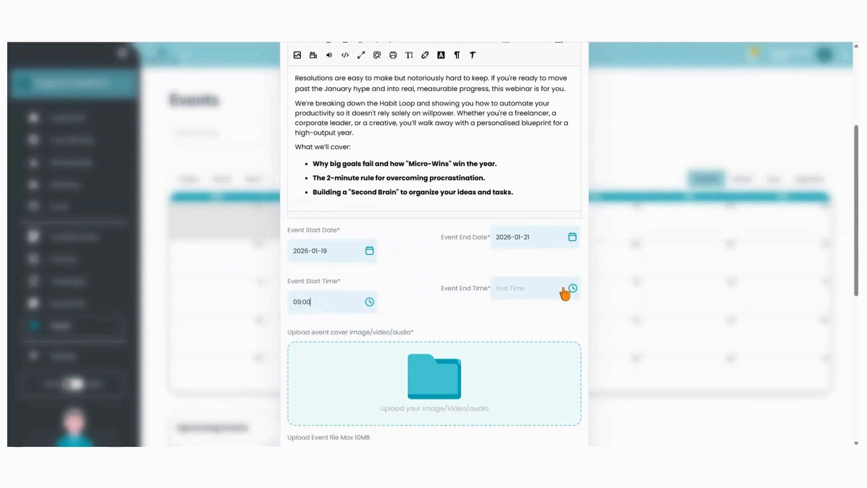
pyautogui.click(573, 289)
pyautogui.scroll(-3, 510, 398)
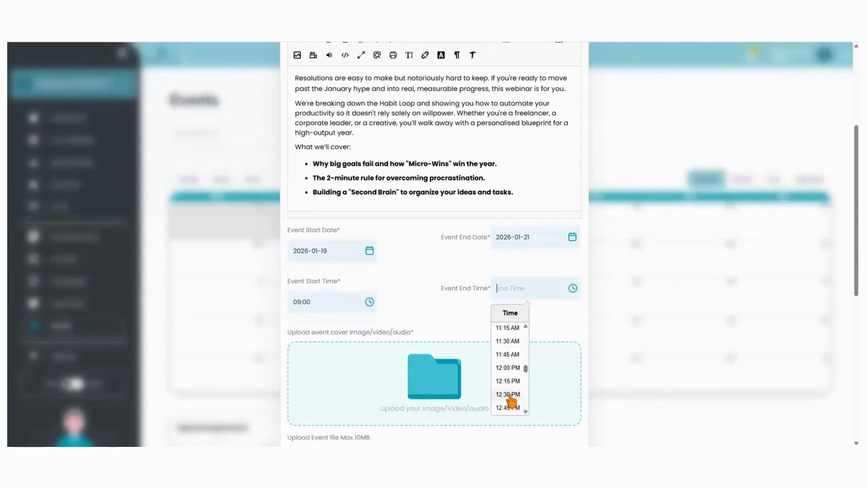
pyautogui.click(506, 378)
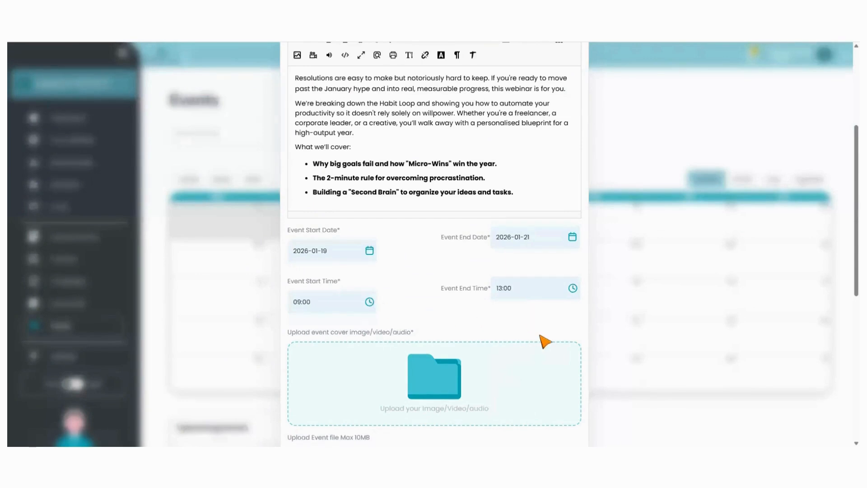
# Upload the webinar cover image as the event cover
pyautogui.scroll(-2, 218, 369)
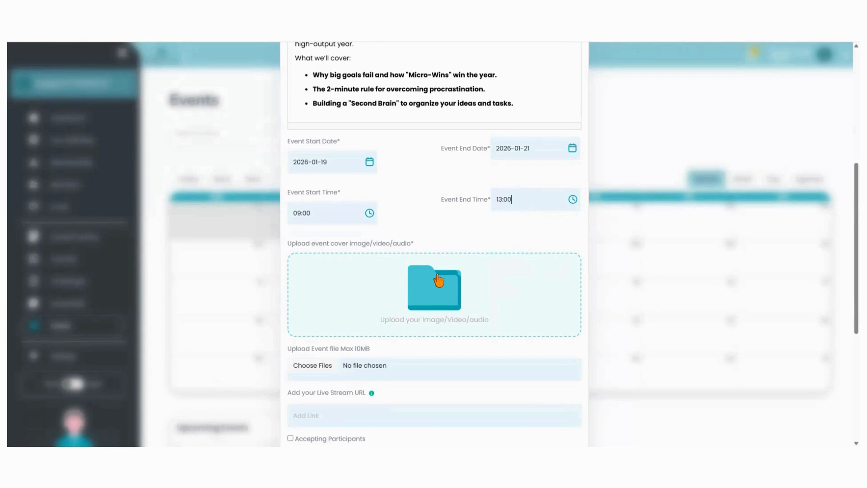
pyautogui.click(431, 293)
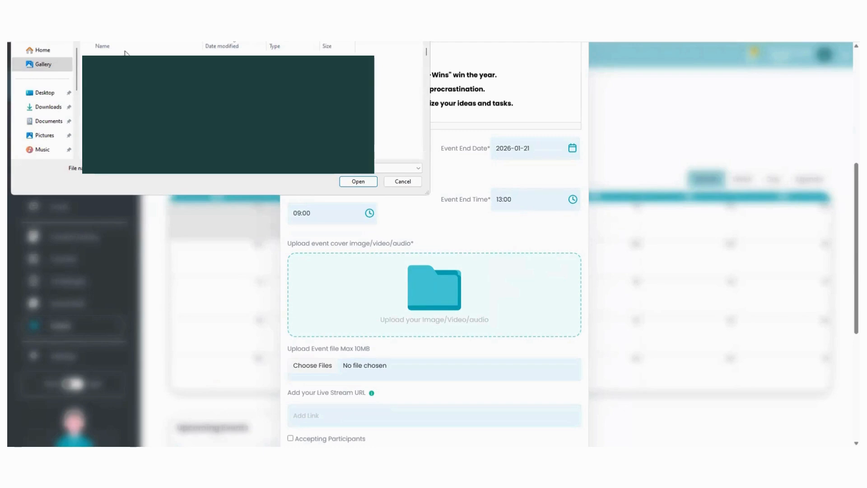
pyautogui.click(357, 182)
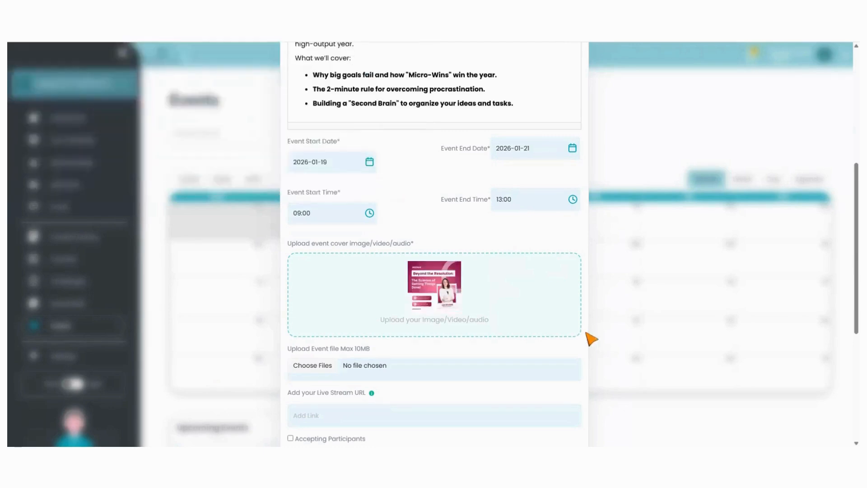
pyautogui.scroll(-2, 592, 337)
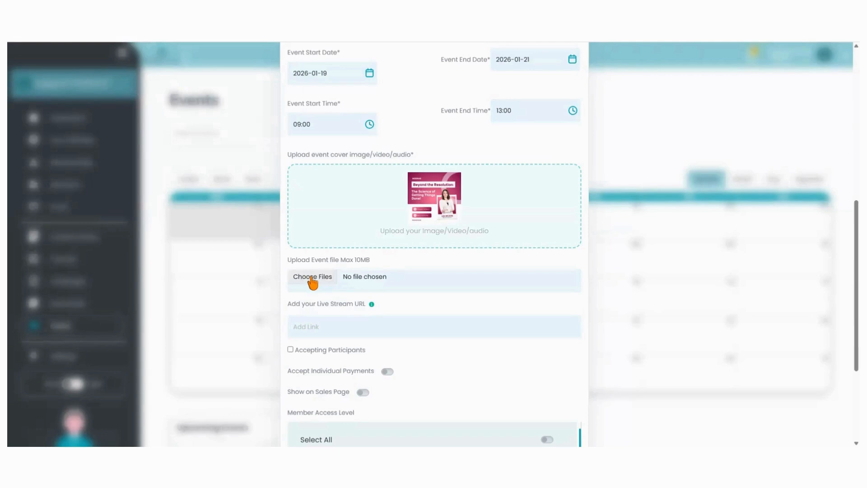
# Add the Zoom meeting link as the live stream URL and enable Accepting Participants
pyautogui.click(331, 330)
pyautogui.click(377, 351)
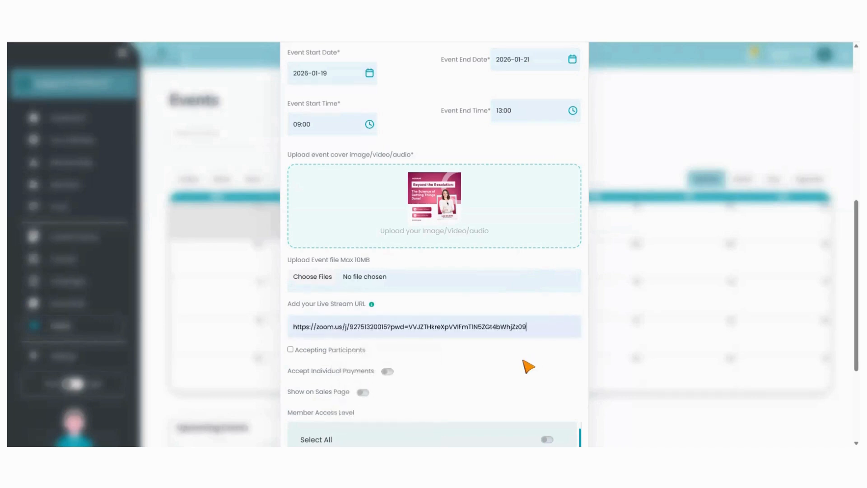
pyautogui.scroll(-1, 528, 366)
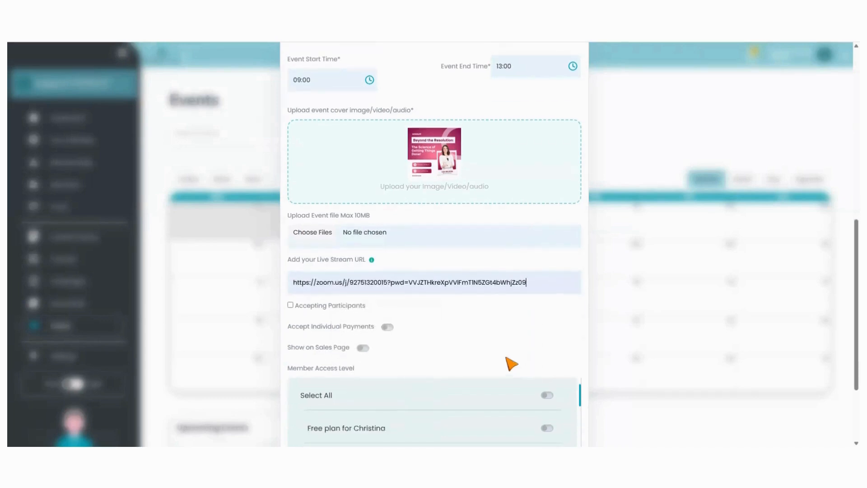
pyautogui.click(291, 305)
pyautogui.scroll(-1, 508, 337)
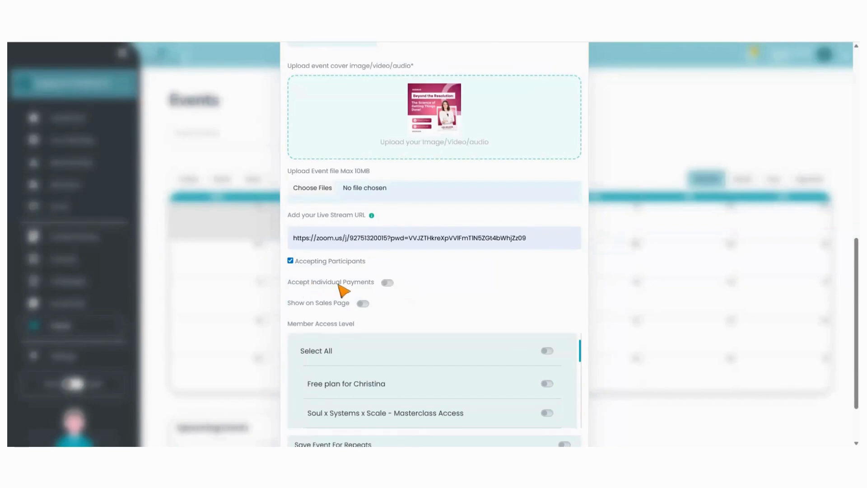
pyautogui.click(387, 282)
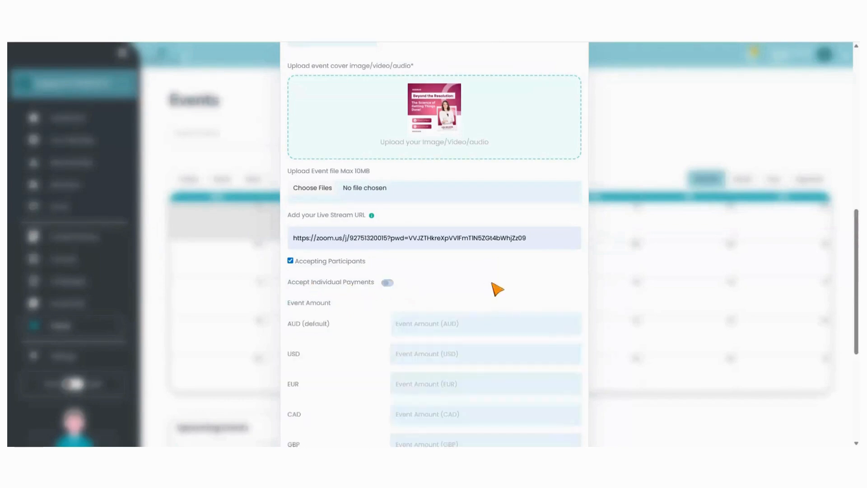
pyautogui.scroll(-2, 536, 282)
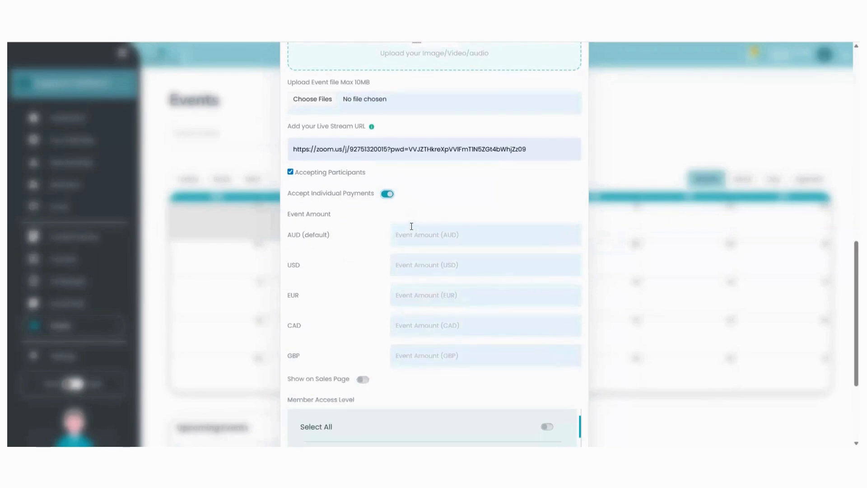
pyautogui.scroll(-1, 342, 266)
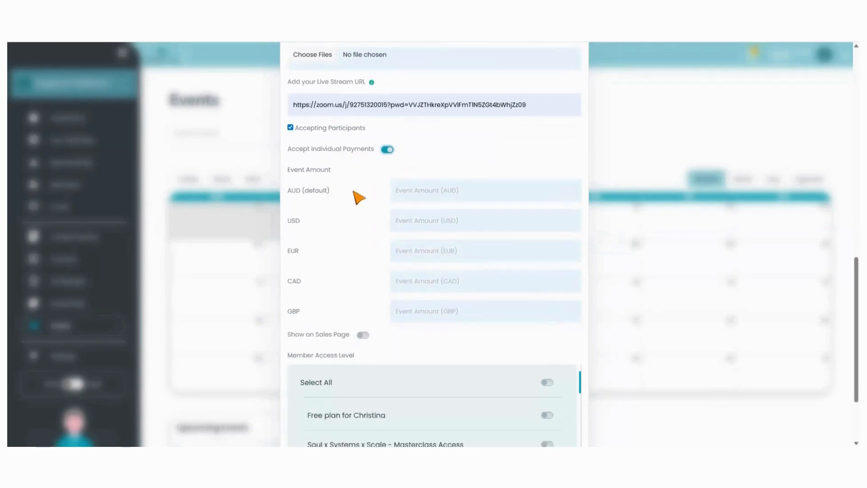
pyautogui.click(388, 150)
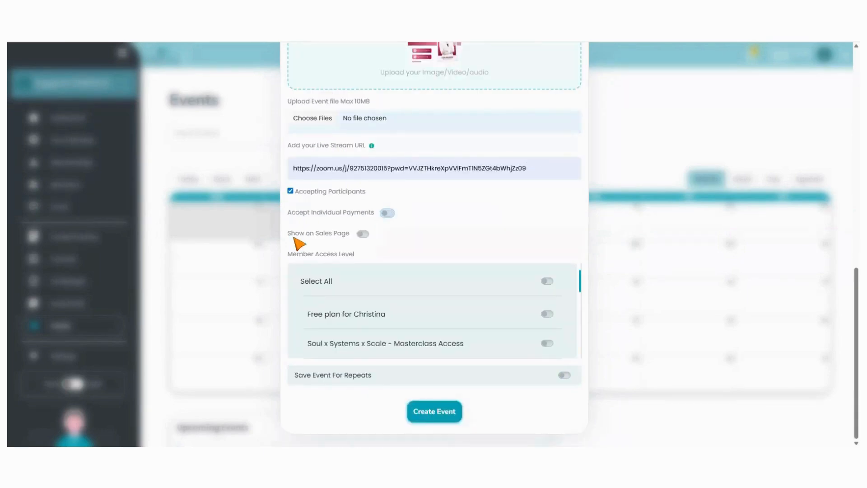
# Turn on Show on Sales Page and grant access to all member access levels with Select All
pyautogui.click(363, 234)
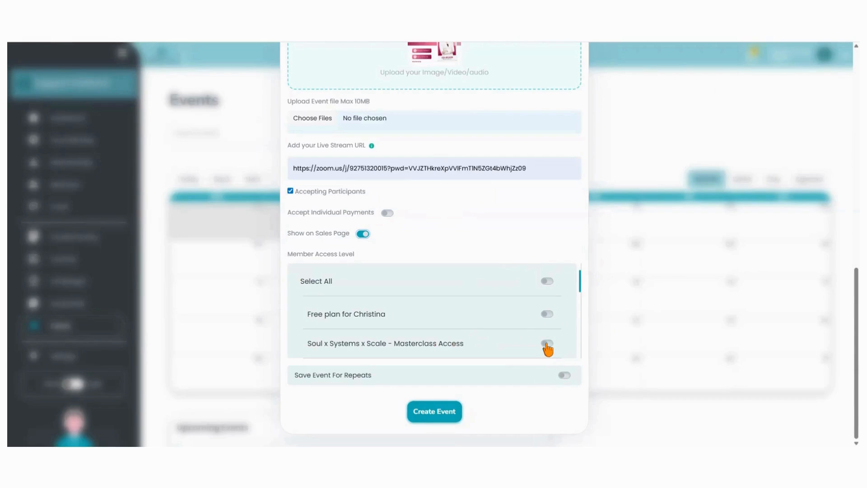
pyautogui.click(547, 344)
pyautogui.click(547, 345)
pyautogui.click(546, 281)
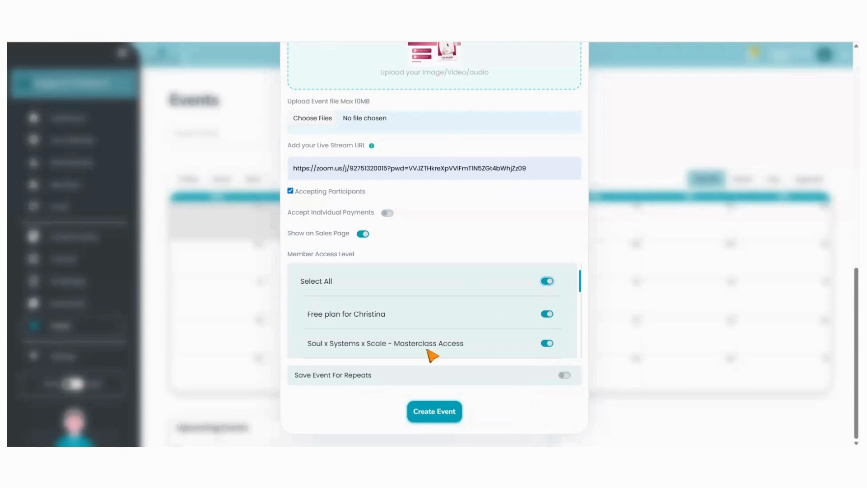
# Create the event and open it from the calendar to review its details
pyautogui.click(435, 410)
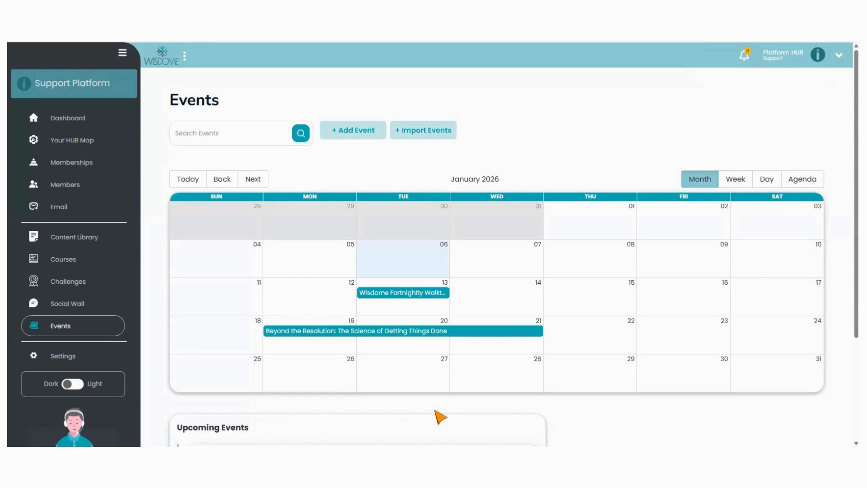
pyautogui.click(343, 333)
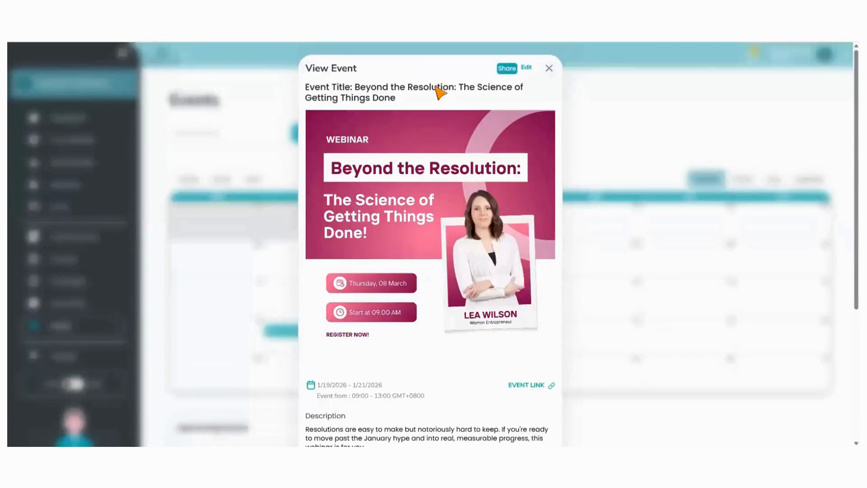
pyautogui.scroll(-4, 459, 172)
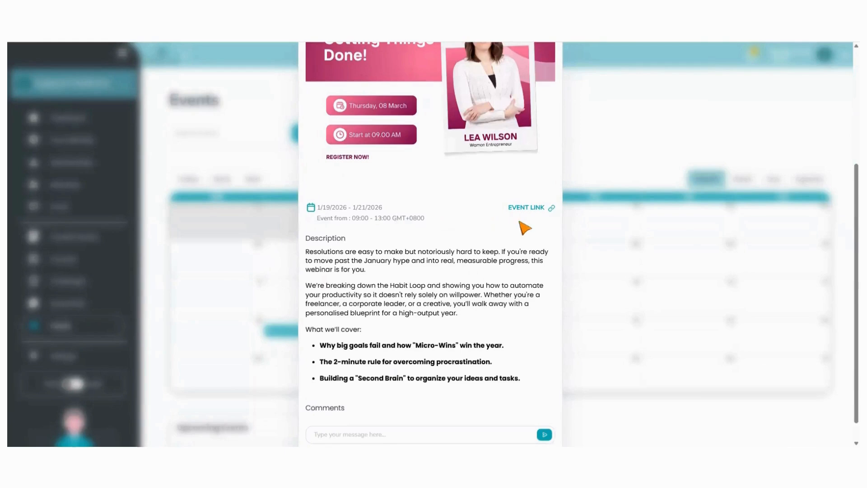
pyautogui.scroll(-1, 412, 194)
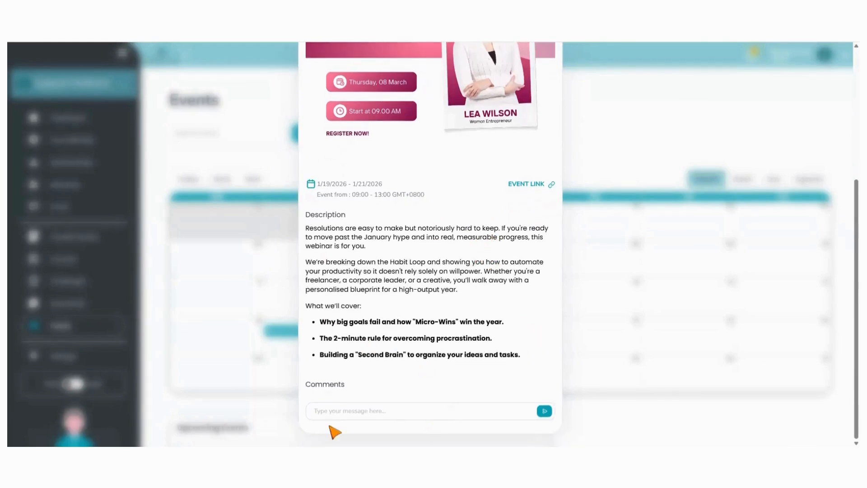
# Post the comment "Join us and let's realise your 2026 goals!" on the event
pyautogui.click(336, 412)
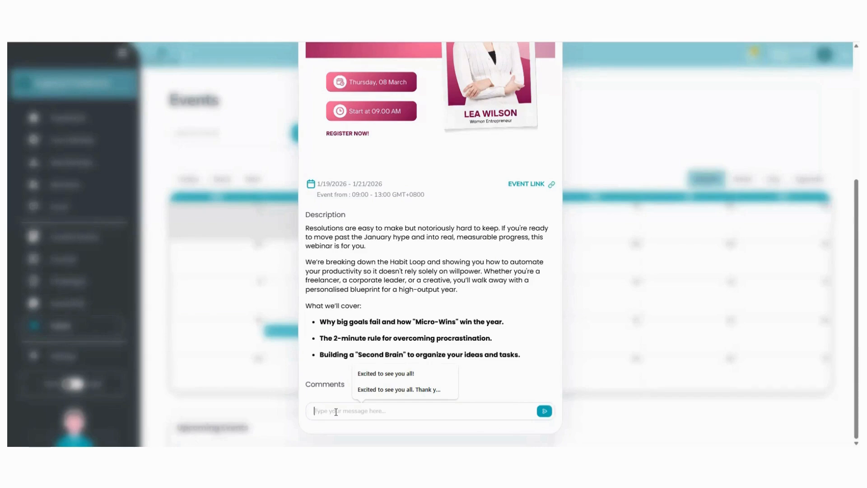
pyautogui.write('Join')
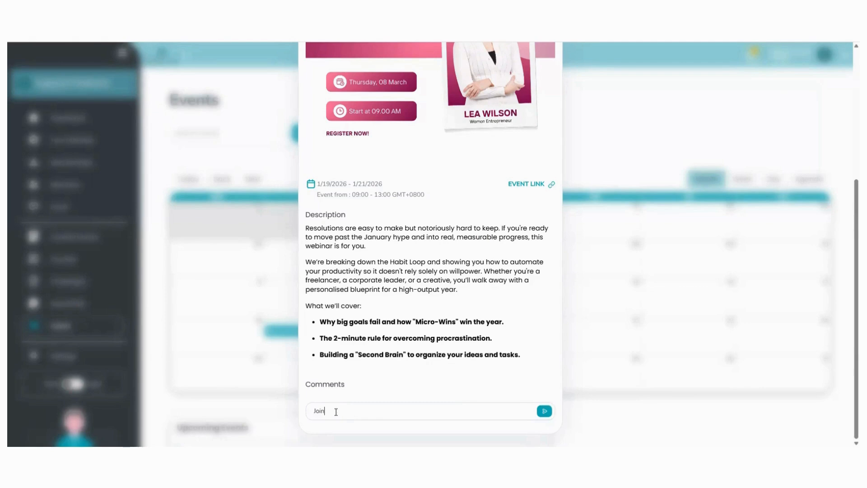
pyautogui.write(" us and let's realise your 2026 goals!")
pyautogui.click(545, 412)
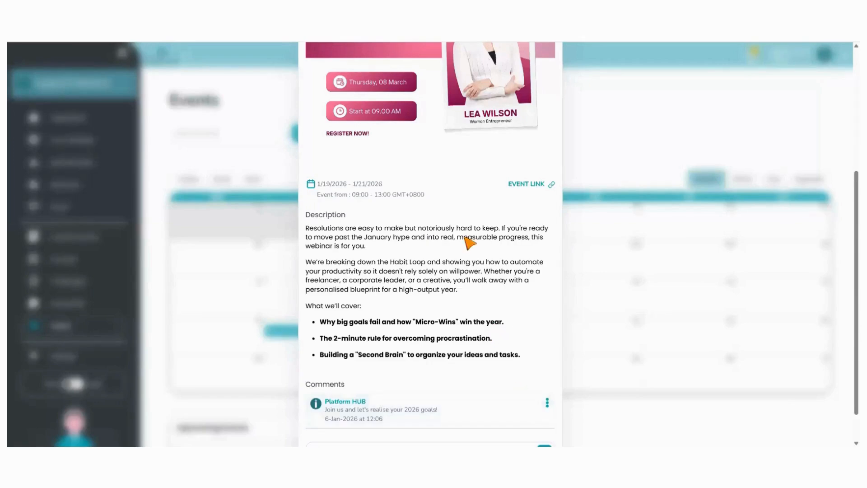
pyautogui.scroll(5, 499, 242)
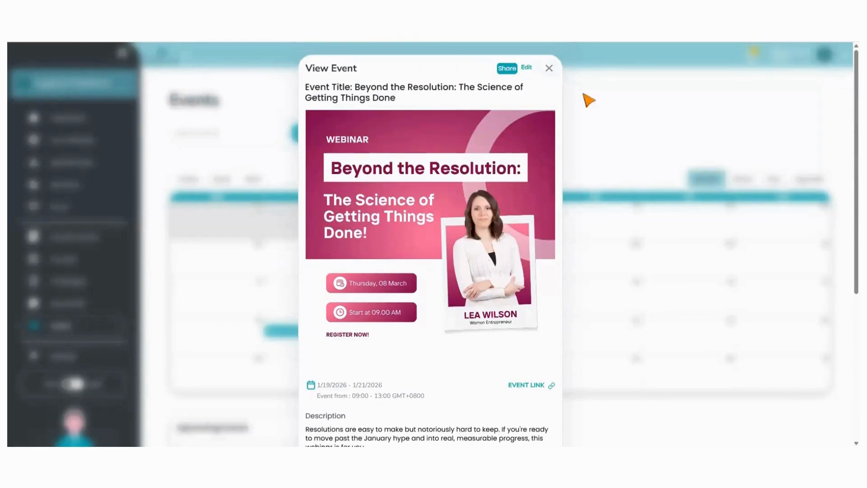
pyautogui.scroll(-5, 526, 324)
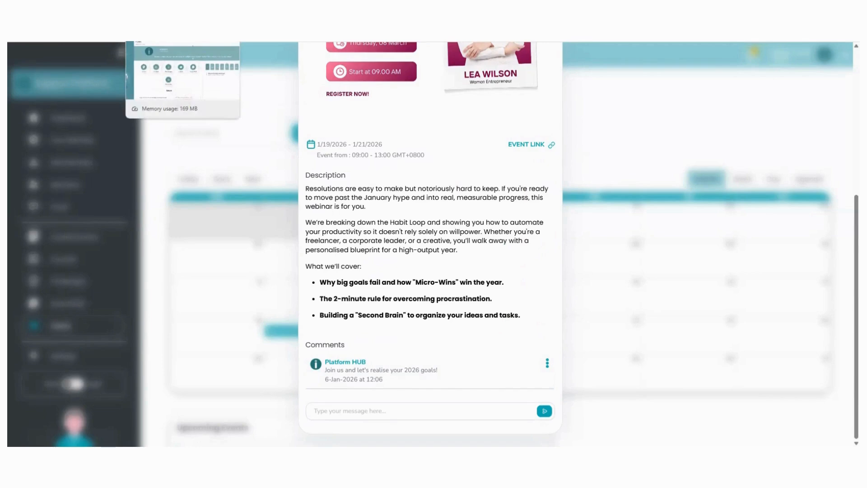
# Switch to the member-side site and open its Events page
pyautogui.click(176, 9)
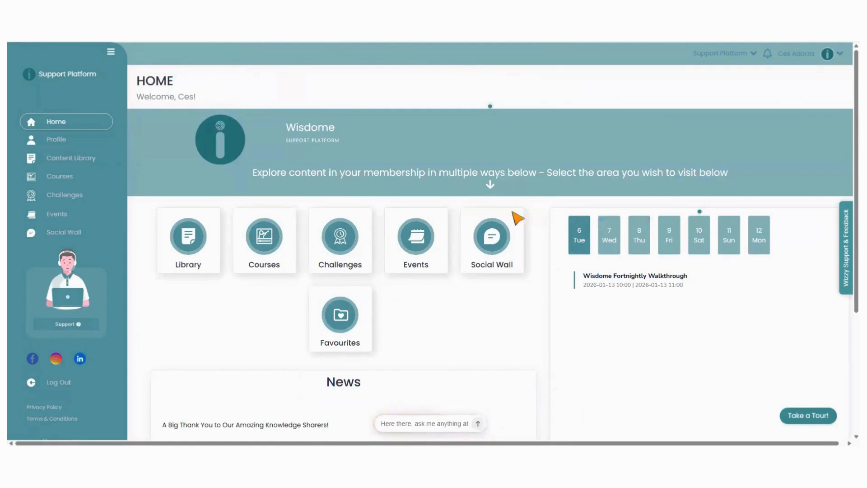
pyautogui.scroll(-3, 711, 318)
pyautogui.scroll(3, 700, 316)
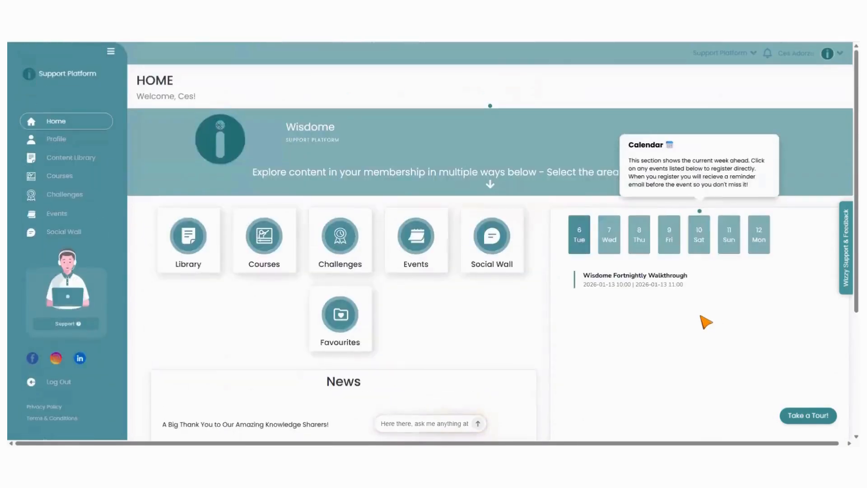
pyautogui.scroll(-4, 700, 315)
pyautogui.scroll(4, 700, 315)
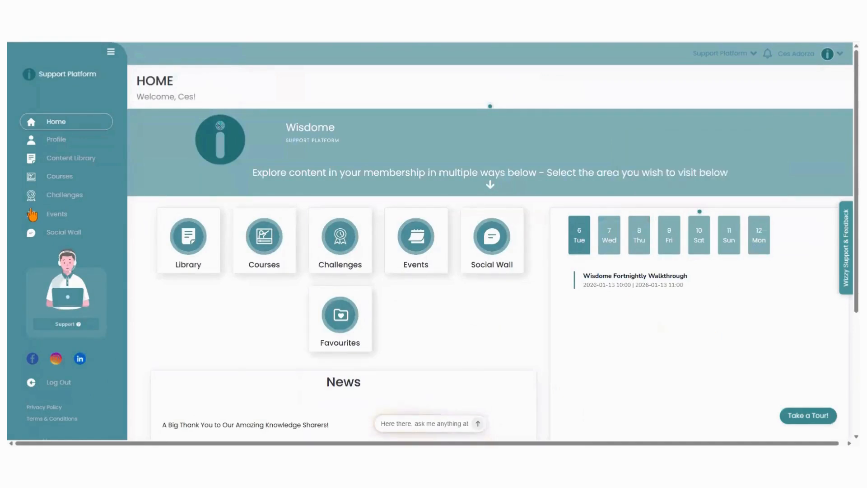
pyautogui.click(58, 216)
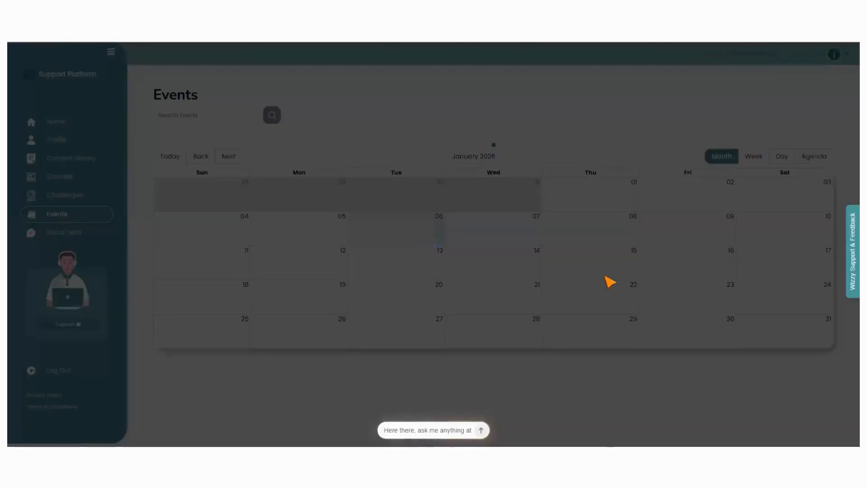
pyautogui.scroll(-2, 609, 283)
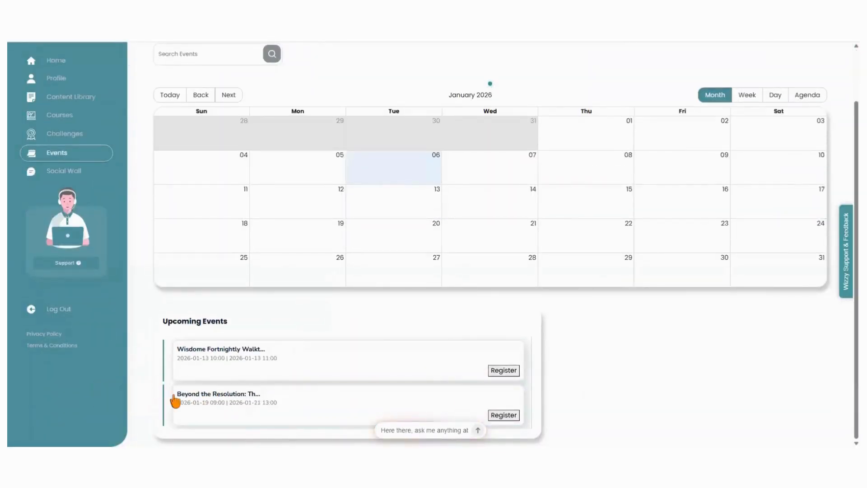
# Open the webinar from Upcoming Events, register for it, close the confirmation and view its Add to Calendar options
pyautogui.click(205, 396)
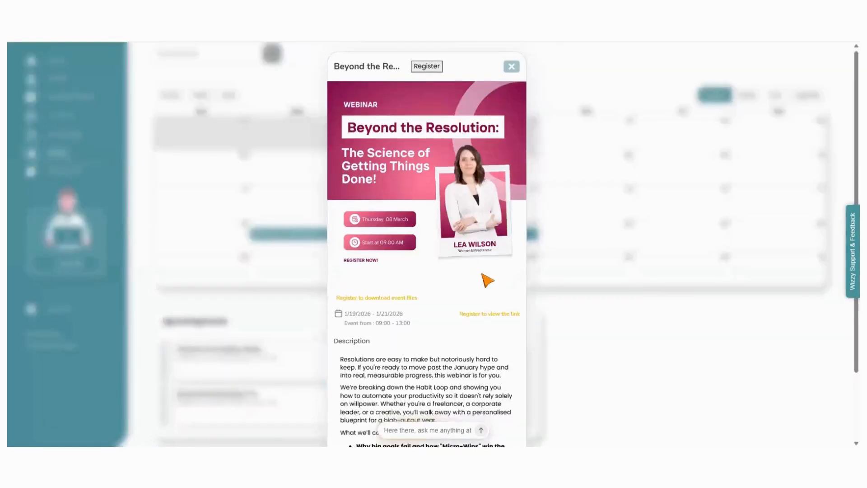
pyautogui.scroll(-2, 492, 289)
pyautogui.scroll(2, 513, 285)
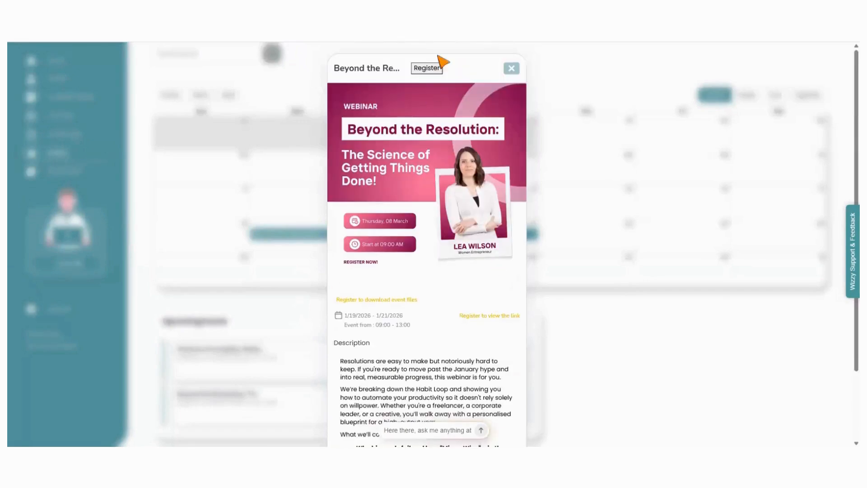
pyautogui.click(425, 69)
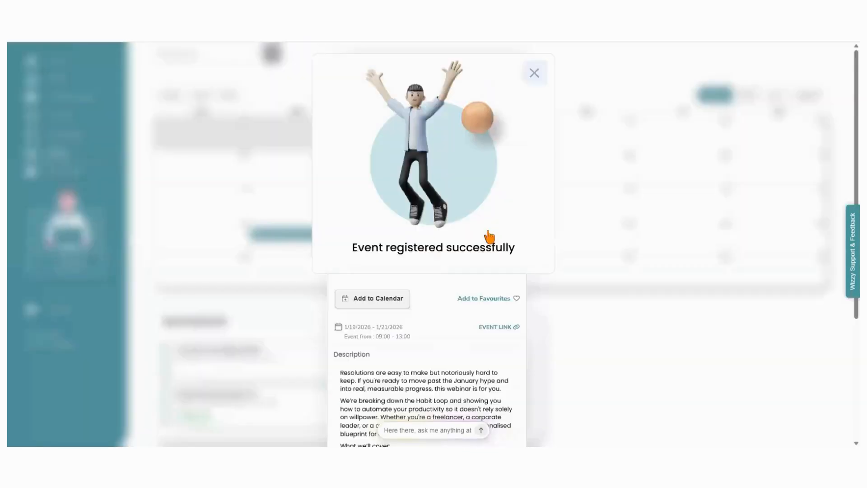
pyautogui.click(533, 73)
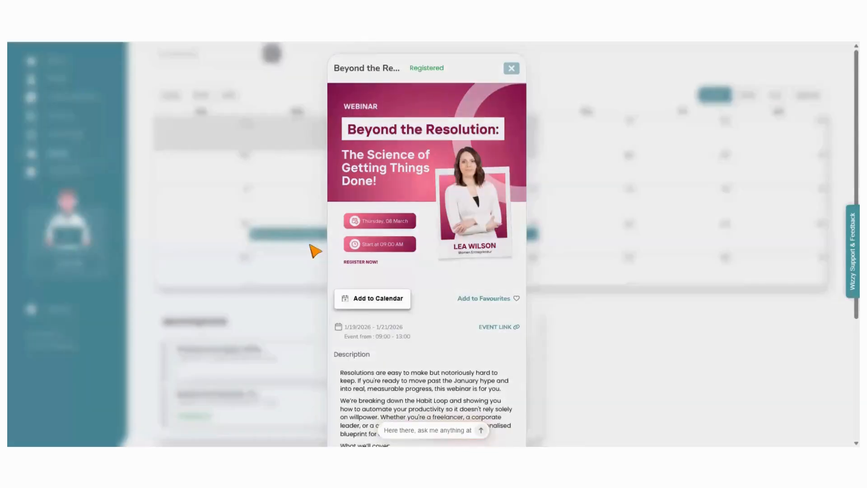
pyautogui.scroll(-3, 450, 368)
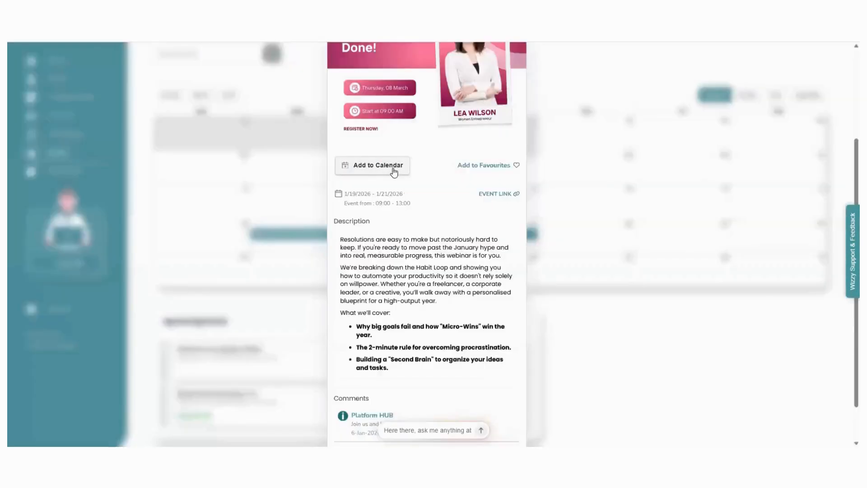
pyautogui.moveTo(394, 170)
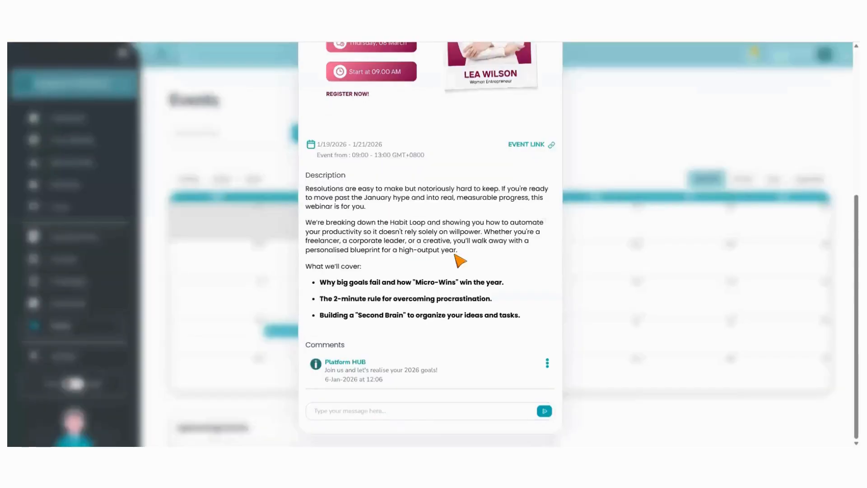
pyautogui.scroll(5, 519, 266)
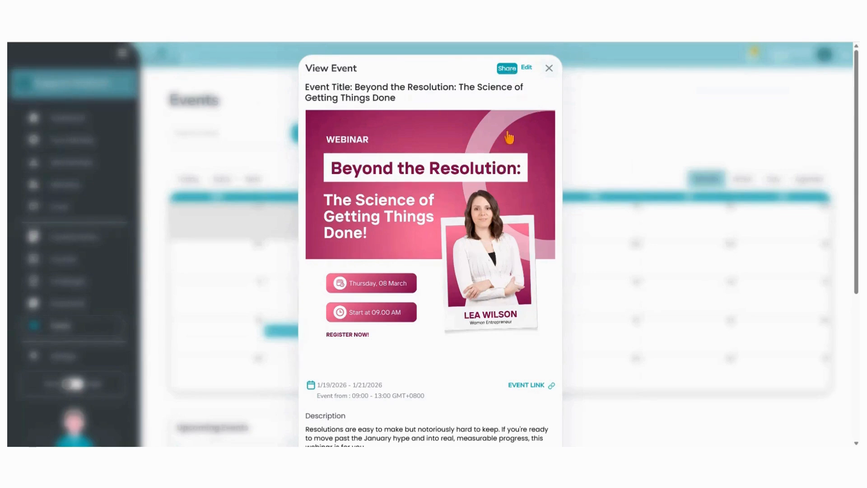
# In the admin view, open the webinar's Share options and copy its Checkout Url
pyautogui.click(547, 67)
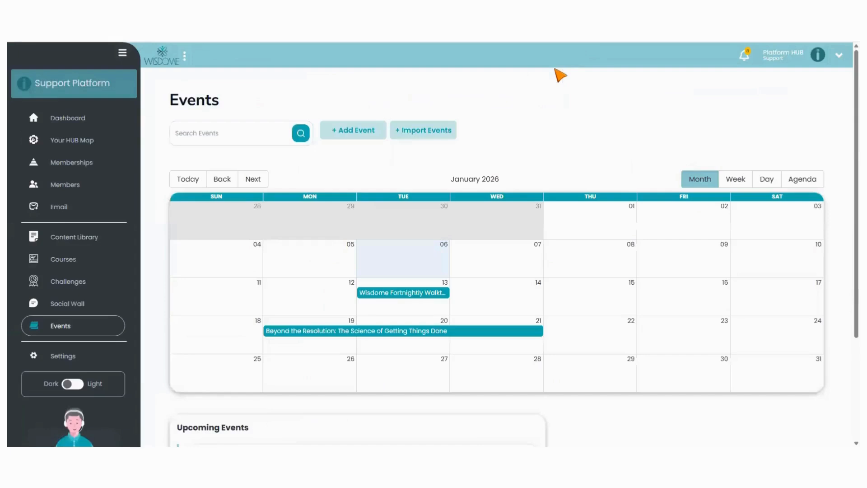
pyautogui.scroll(-5, 410, 348)
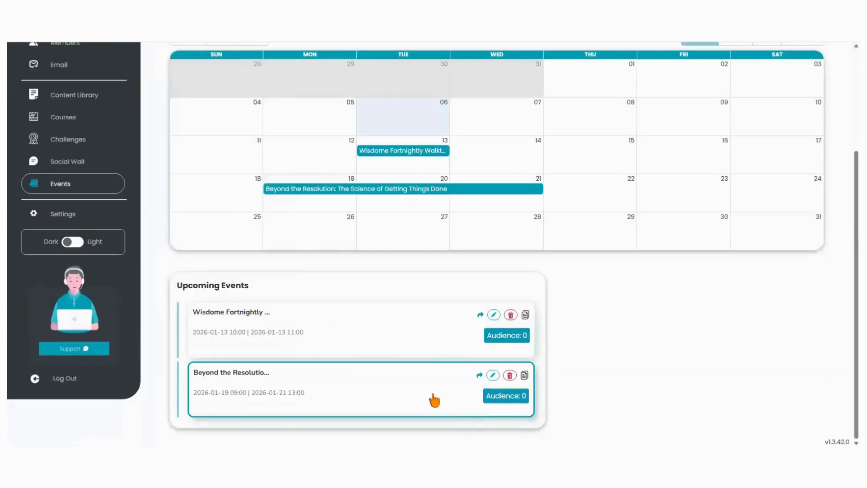
pyautogui.click(214, 375)
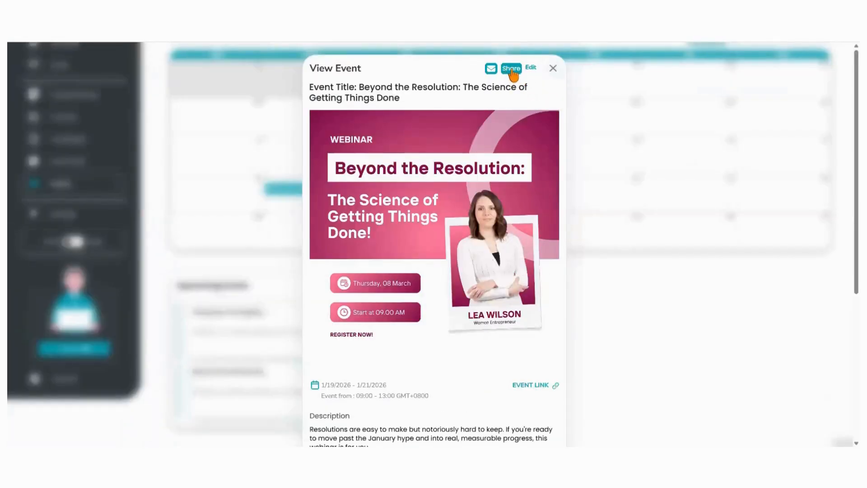
pyautogui.click(511, 69)
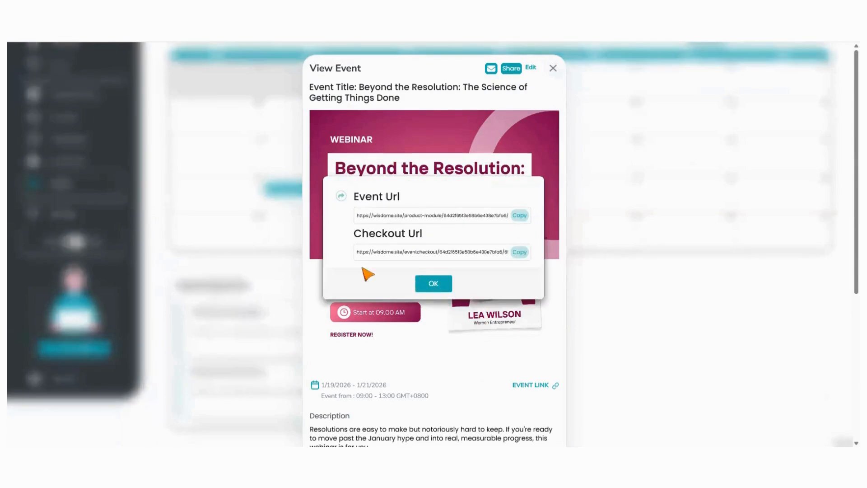
pyautogui.click(518, 252)
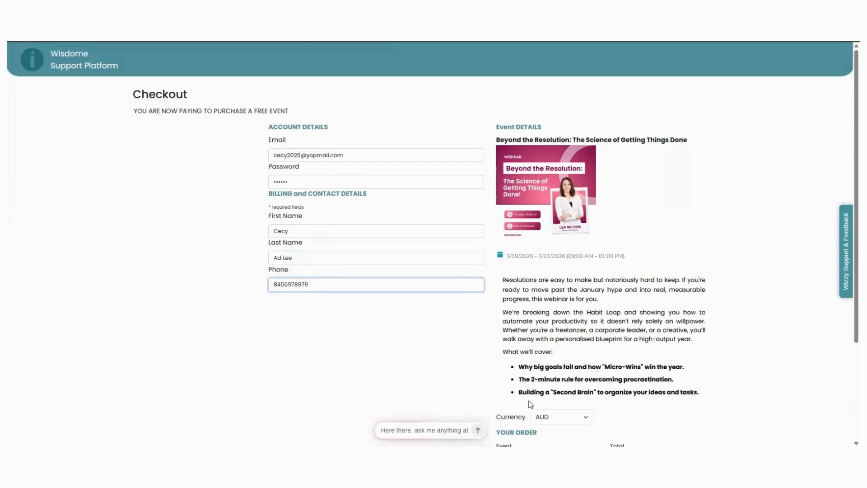
# Complete the free event checkout by subscribing
pyautogui.scroll(-3, 413, 339)
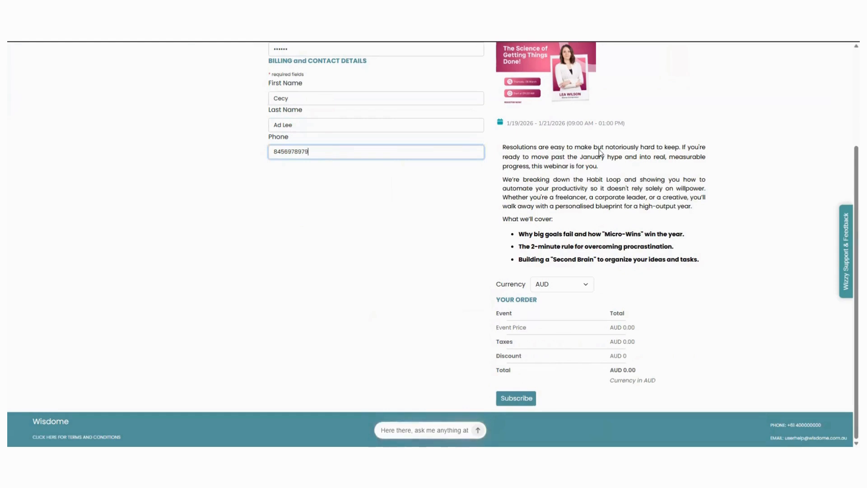
pyautogui.click(517, 400)
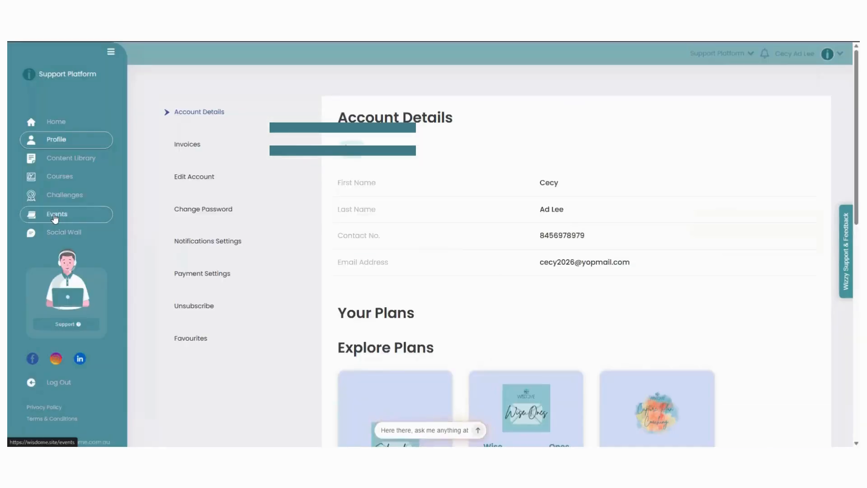
# Open the webinar from the member Events calendar and open its Add to Calendar options
pyautogui.click(56, 214)
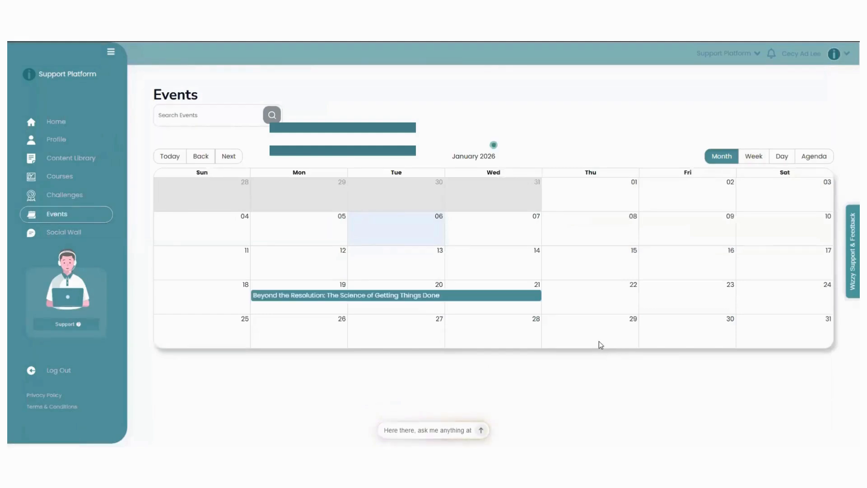
pyautogui.click(283, 296)
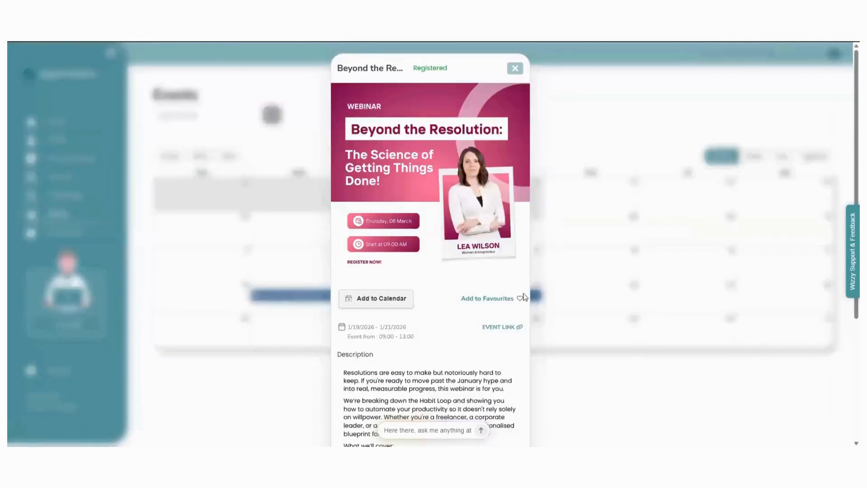
pyautogui.scroll(-4, 470, 348)
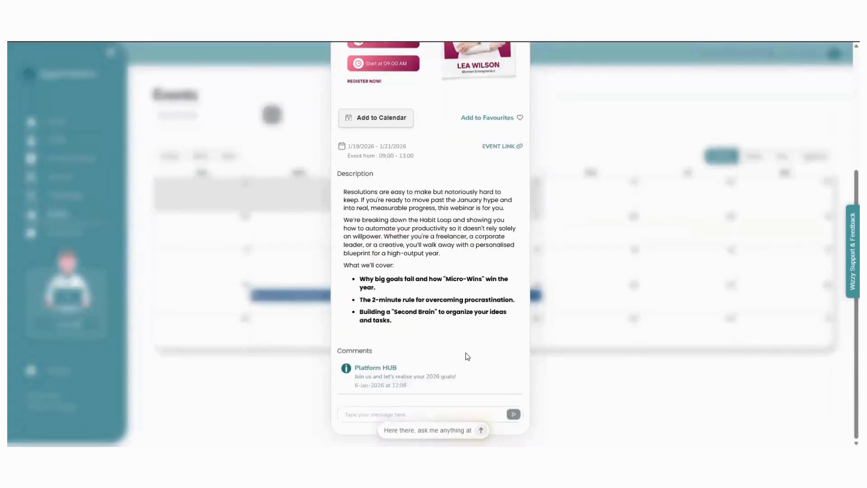
pyautogui.scroll(4, 465, 398)
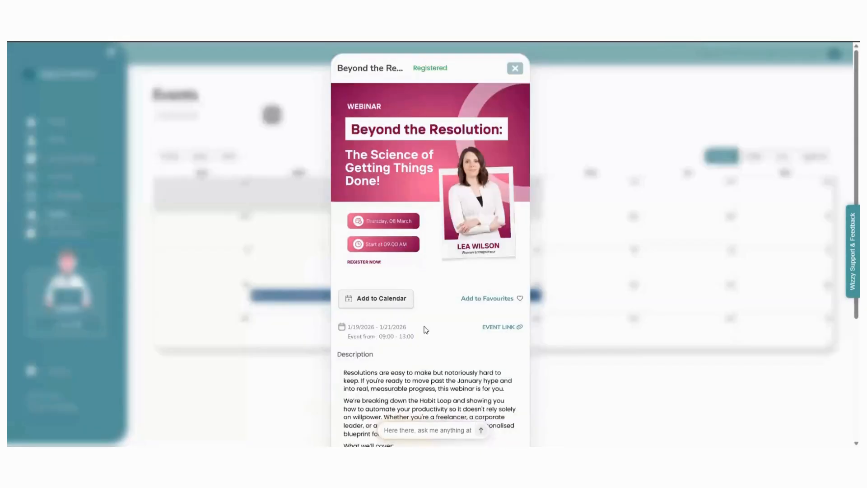
pyautogui.click(387, 298)
# Edit the webinar in the admin view, replace the live stream URL with the pasted YouTube link and save
pyautogui.click(830, 57)
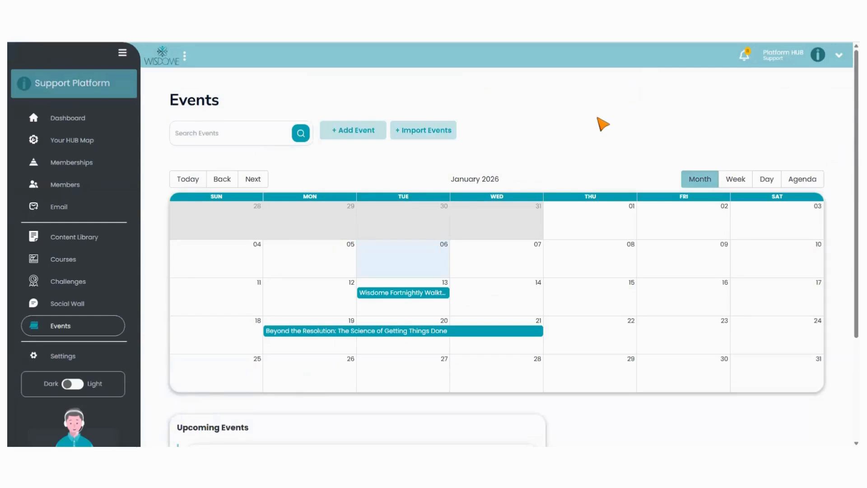
pyautogui.scroll(-3, 620, 143)
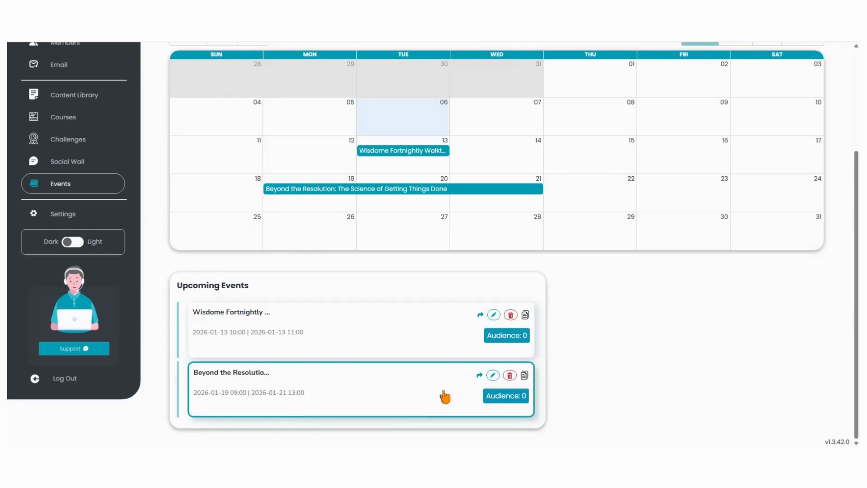
pyautogui.click(493, 376)
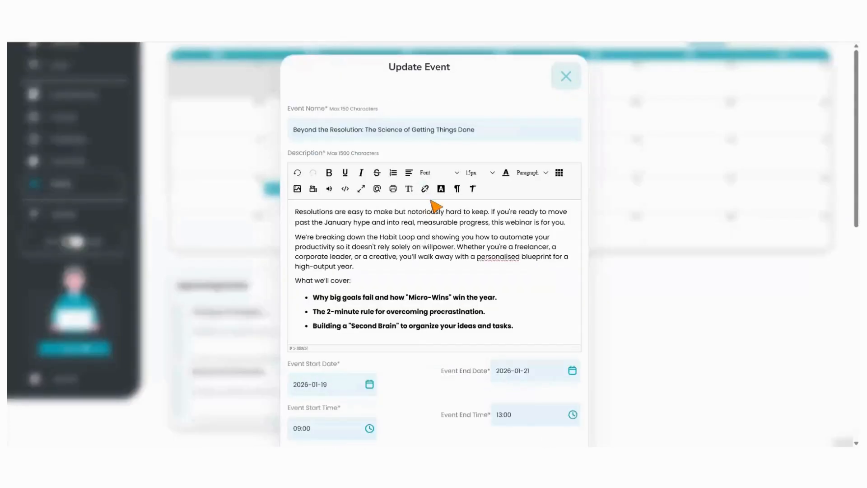
pyautogui.scroll(-5, 491, 291)
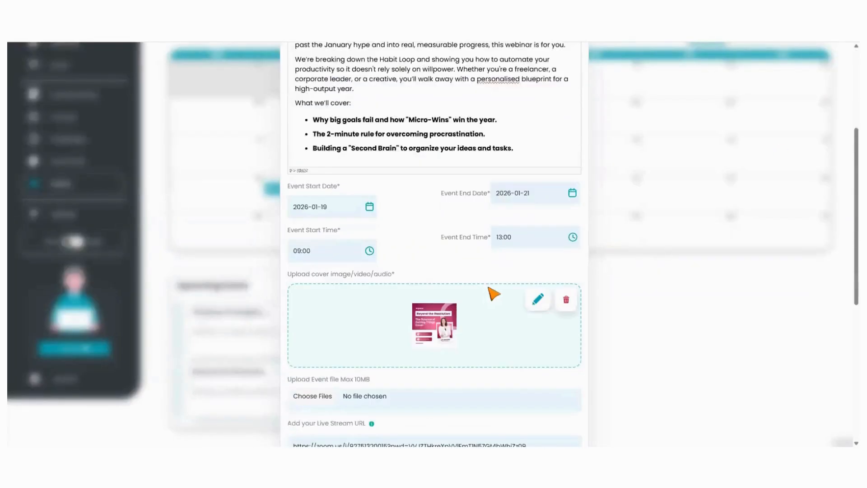
pyautogui.scroll(-3, 531, 337)
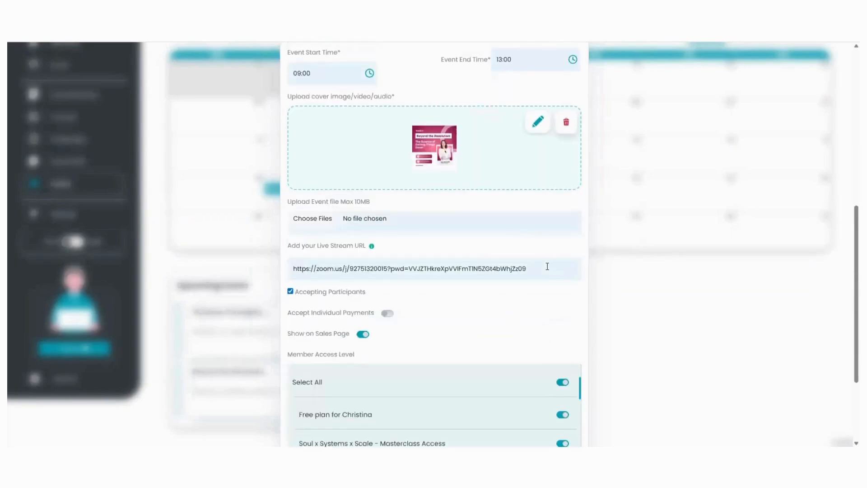
pyautogui.click(550, 271)
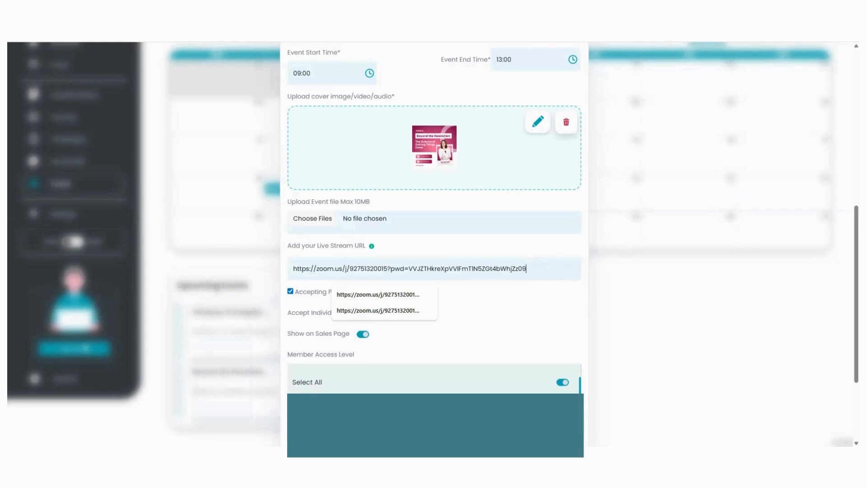
pyautogui.press('Escape')
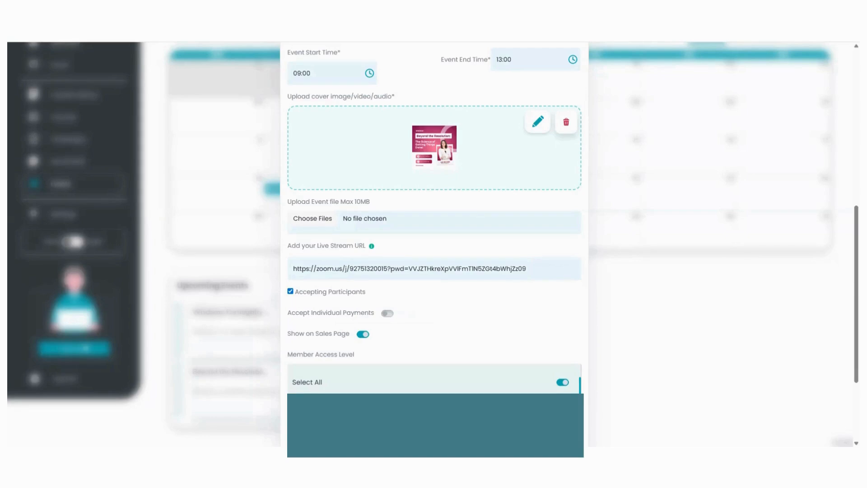
pyautogui.click(548, 269)
pyautogui.moveTo(546, 270); pyautogui.dragTo(273, 266)
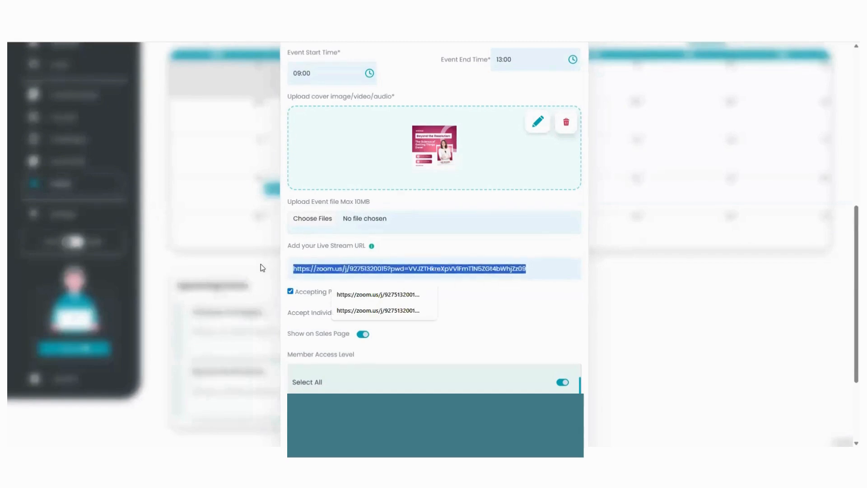
pyautogui.write('https://www.youtube.com/watch?v=hxttBOrgsAE')
pyautogui.scroll(-5, 504, 332)
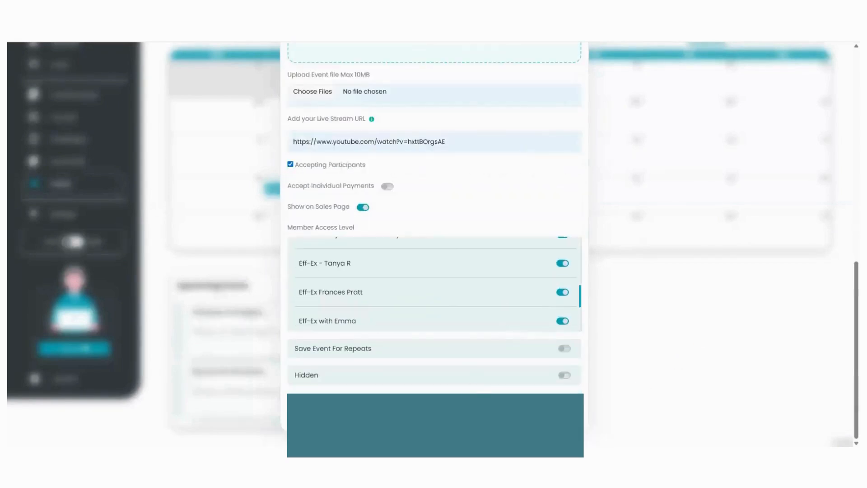
pyautogui.press('Return')
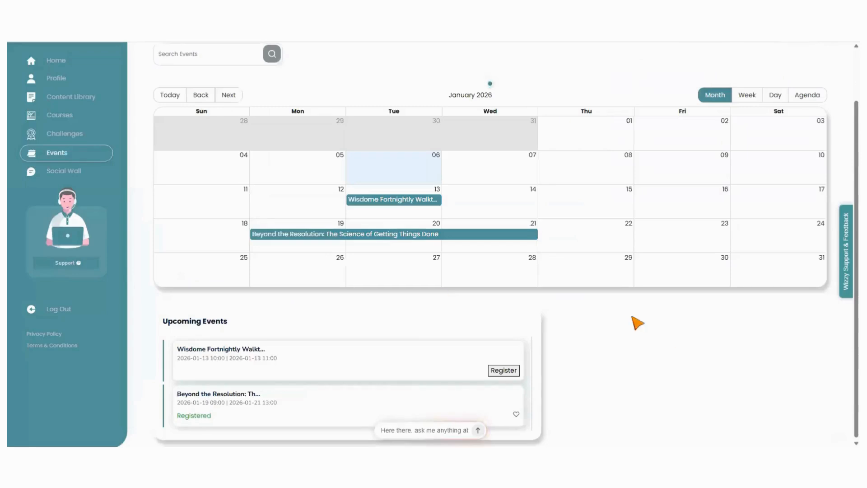
# Open the webinar from the member calendar and follow its event link to play the YouTube video
pyautogui.scroll(2, 670, 319)
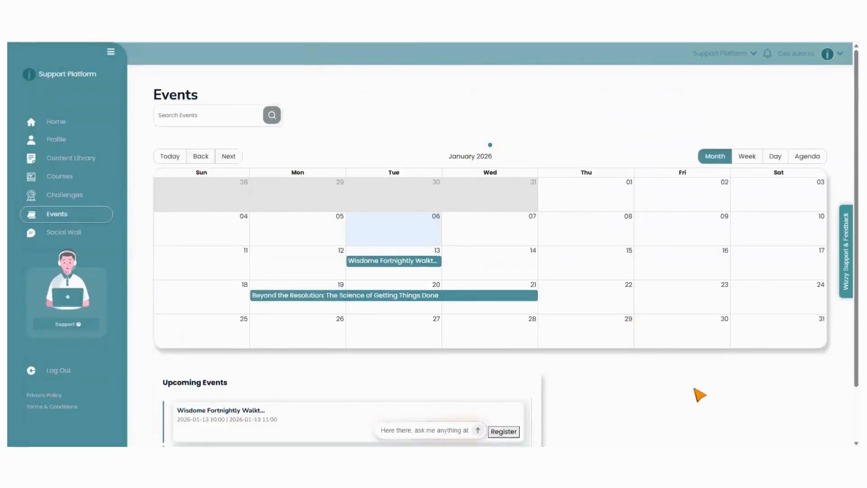
pyautogui.click(322, 296)
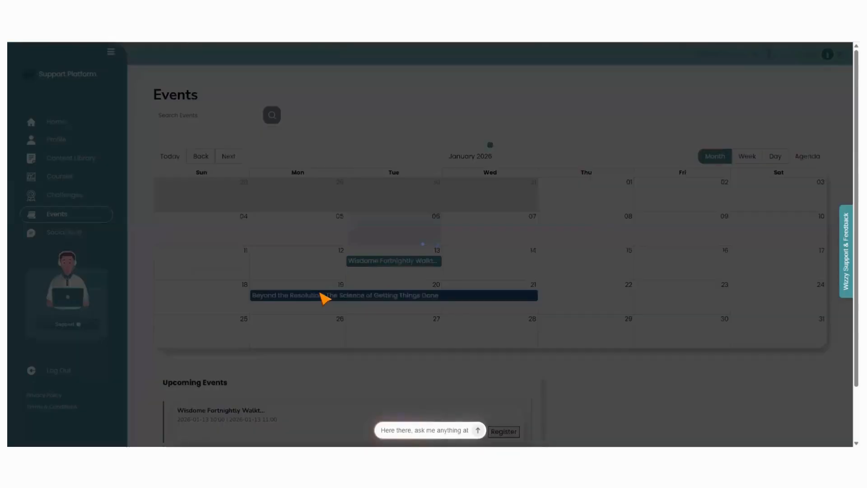
pyautogui.scroll(-4, 443, 316)
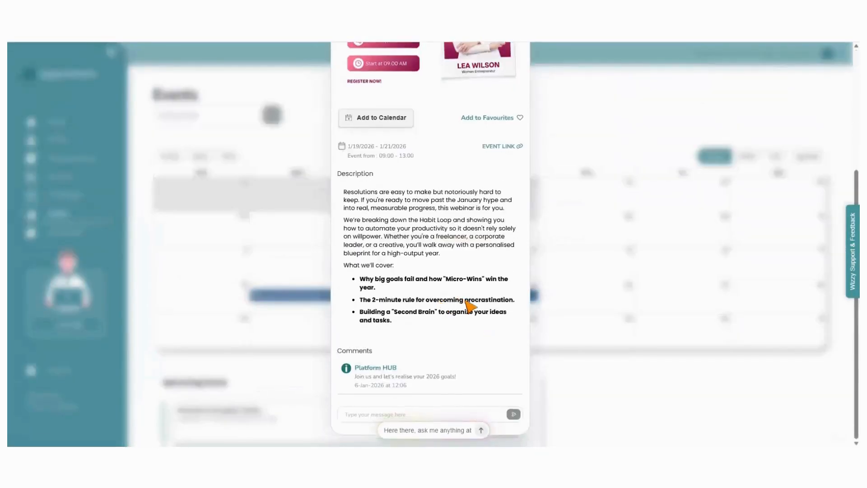
pyautogui.scroll(4, 448, 334)
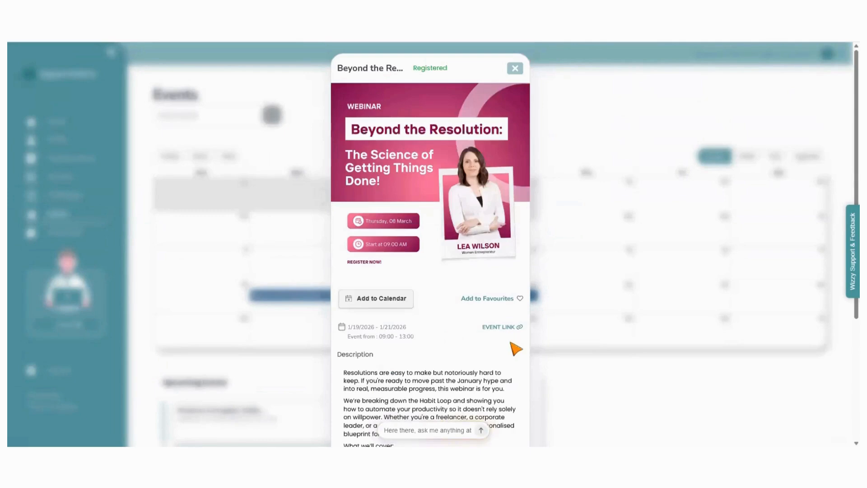
pyautogui.click(507, 328)
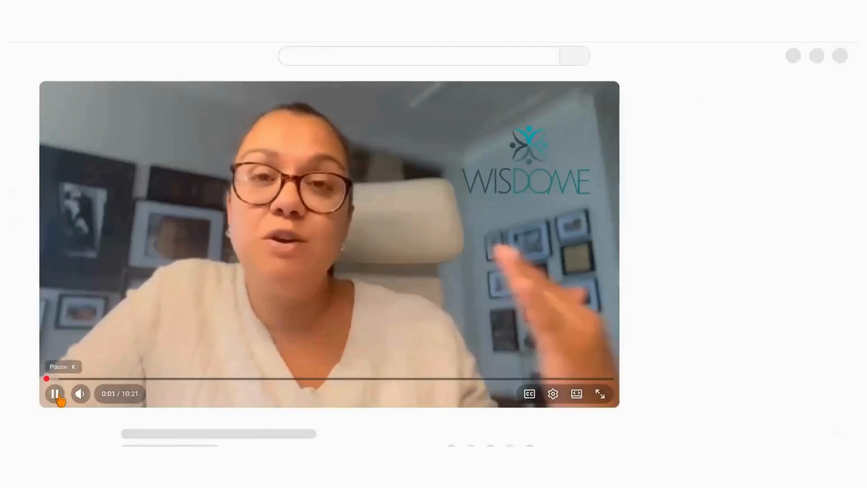
pyautogui.click(451, 268)
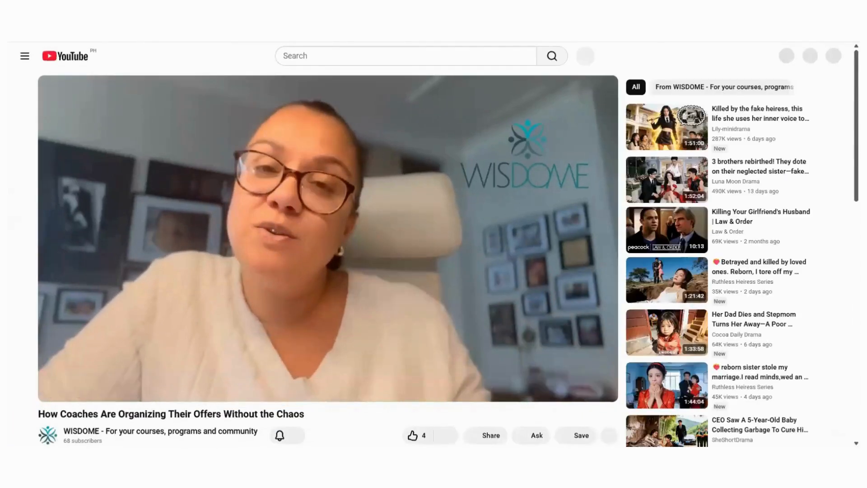